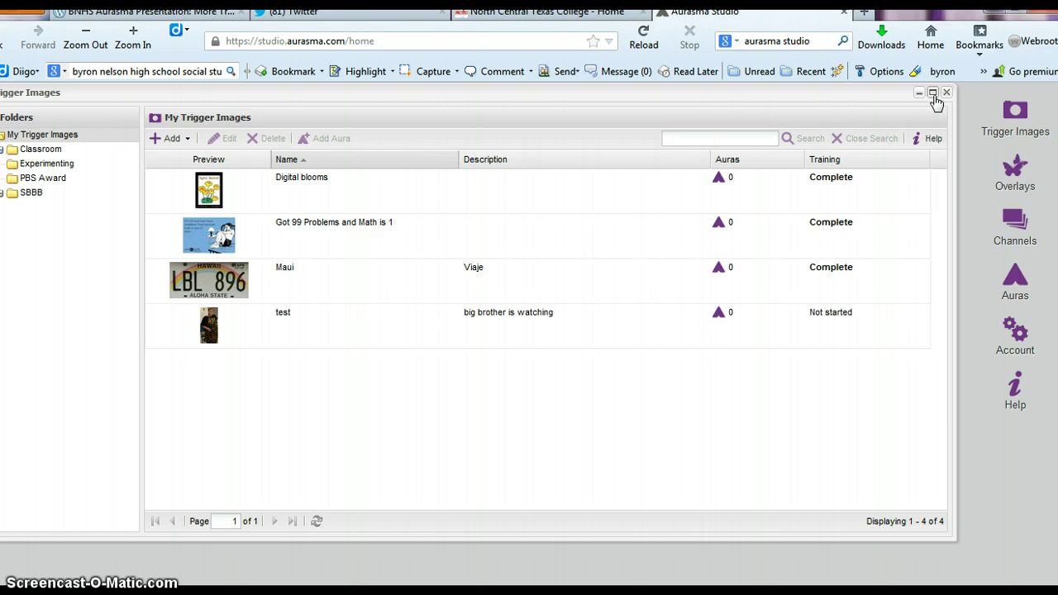
- Open the Experimenting trigger-image folder and scroll down its list of 18 images
click(66, 169)
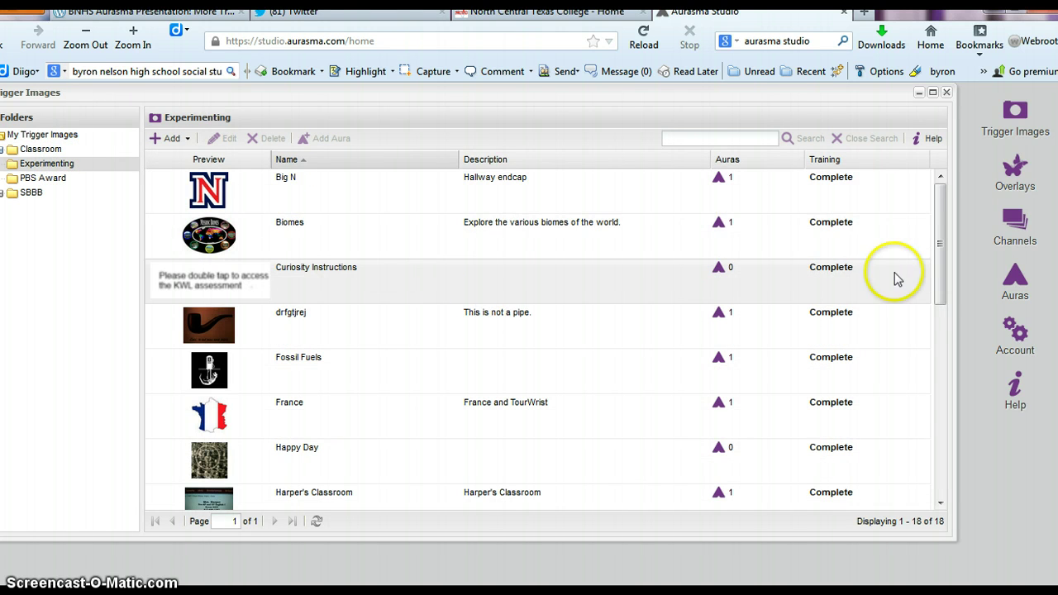
drag(939, 225, 940, 415)
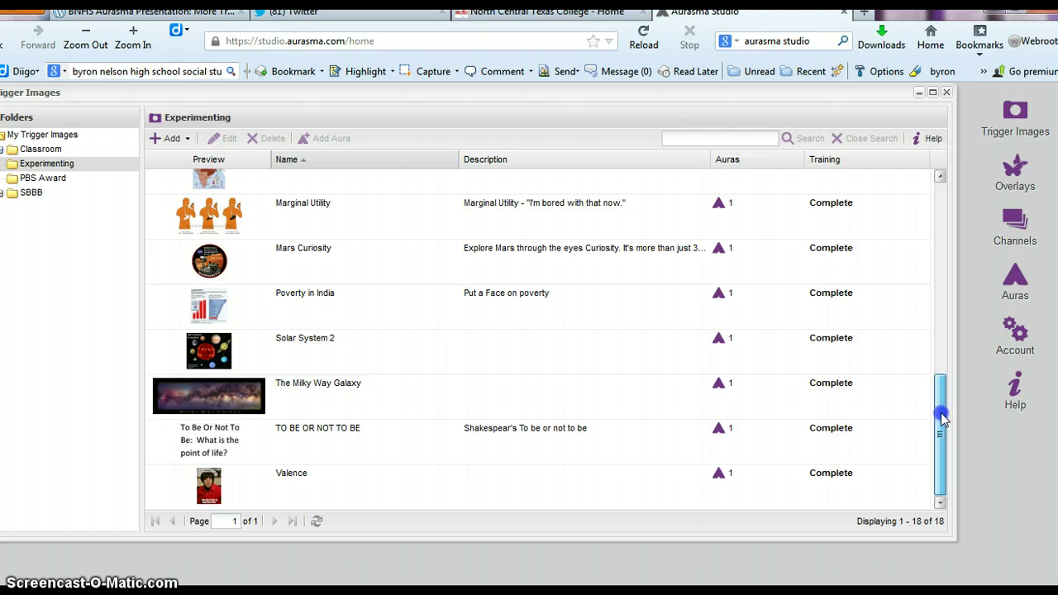
- Open the Solar System 2 trigger image in a maximized Edit Trigger Image dialog
click(198, 356)
double_click(199, 355)
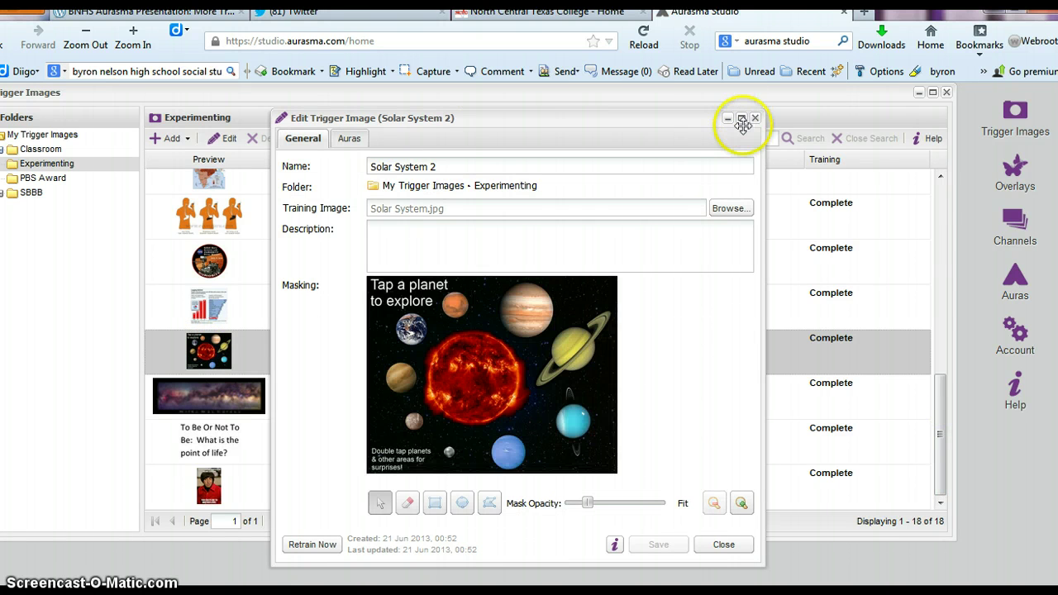
click(742, 120)
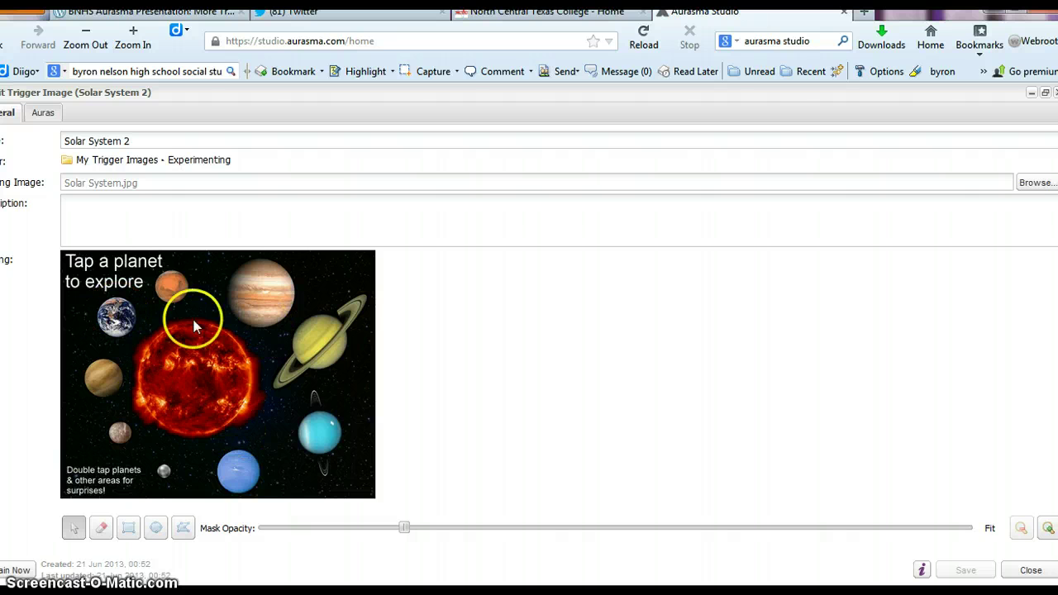
- Review the trigger's name and training image, then show its Auras list
click(130, 141)
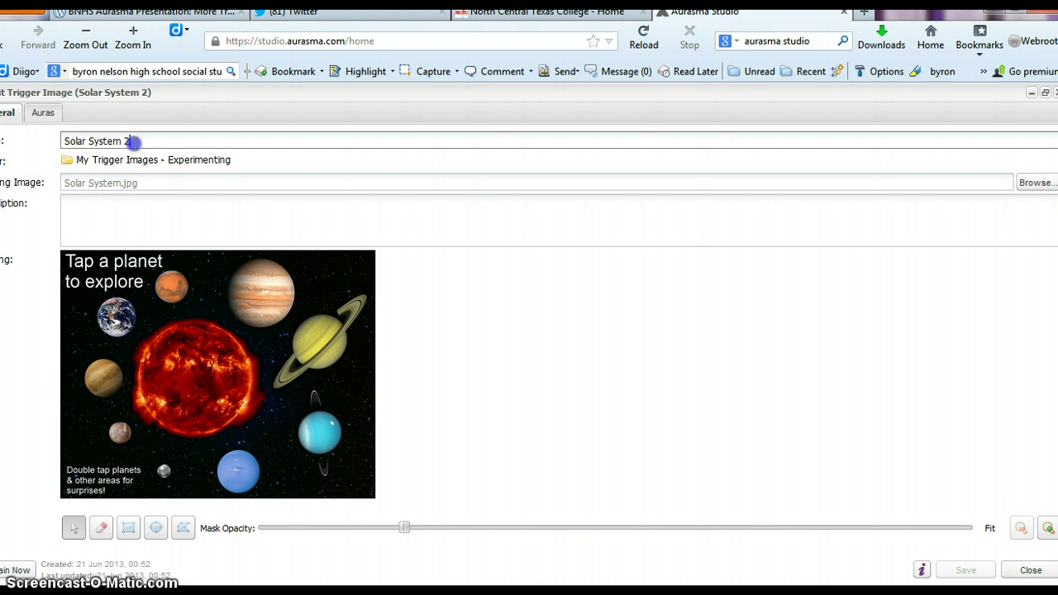
click(272, 180)
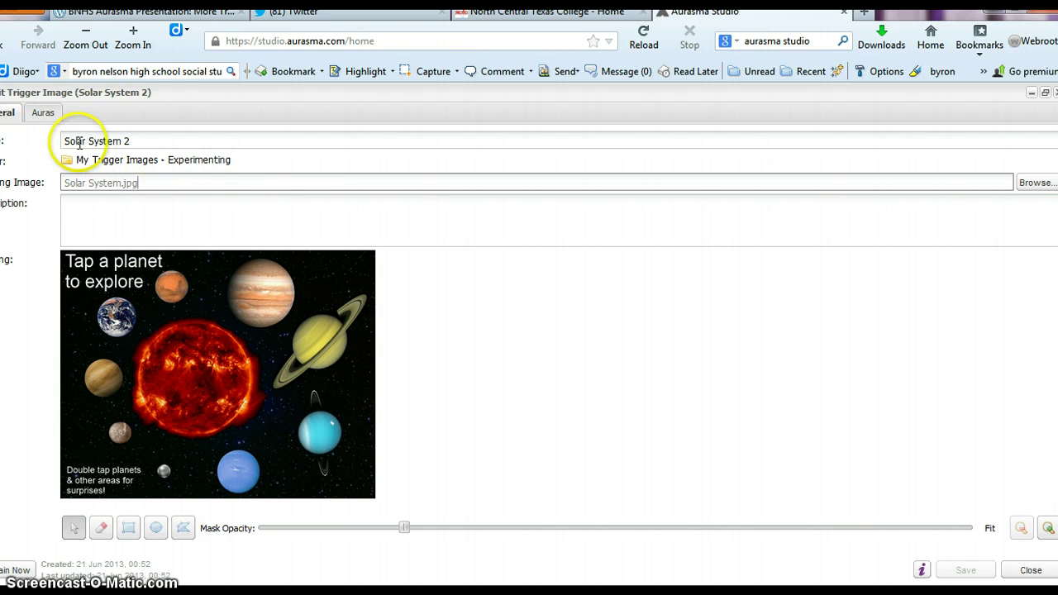
click(43, 116)
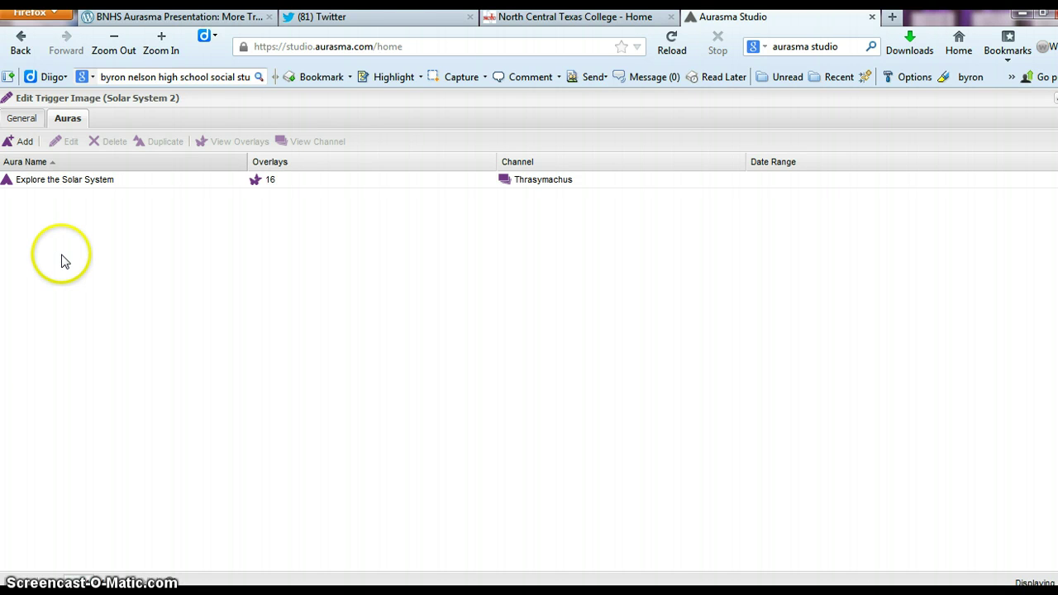
- Open the Explore the Solar System aura in the Edit Aura dialog
click(68, 181)
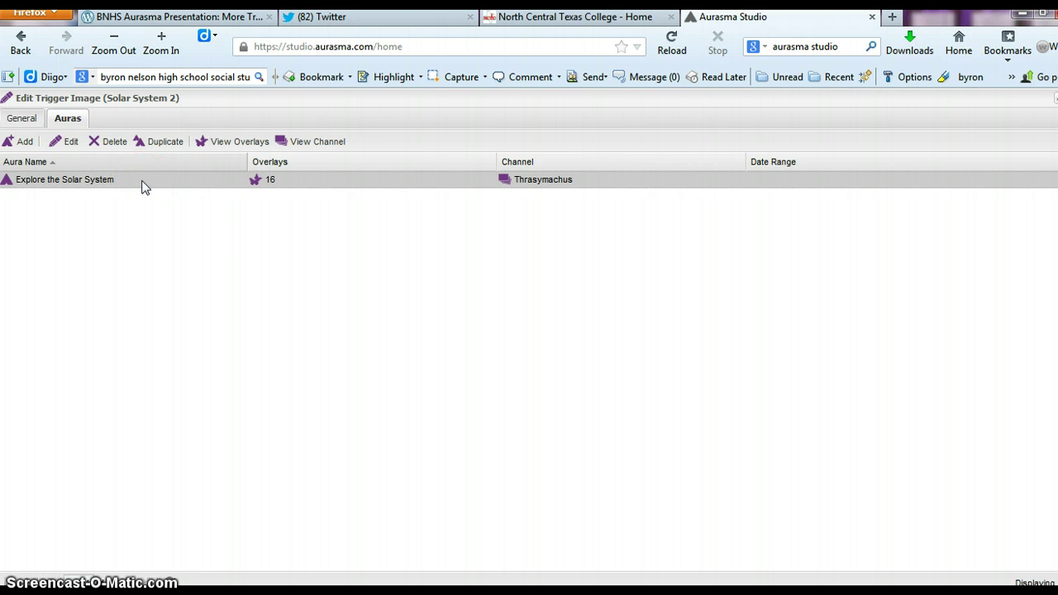
click(66, 141)
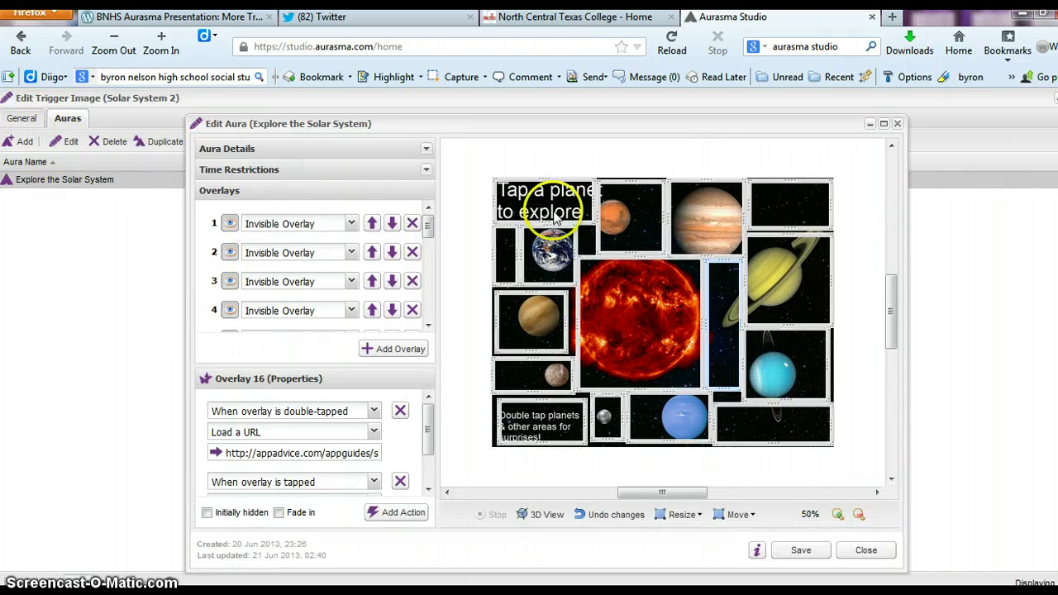
- Maximize the aura editor, expand Aura Details and keep Solar System 2 as trigger image
click(883, 124)
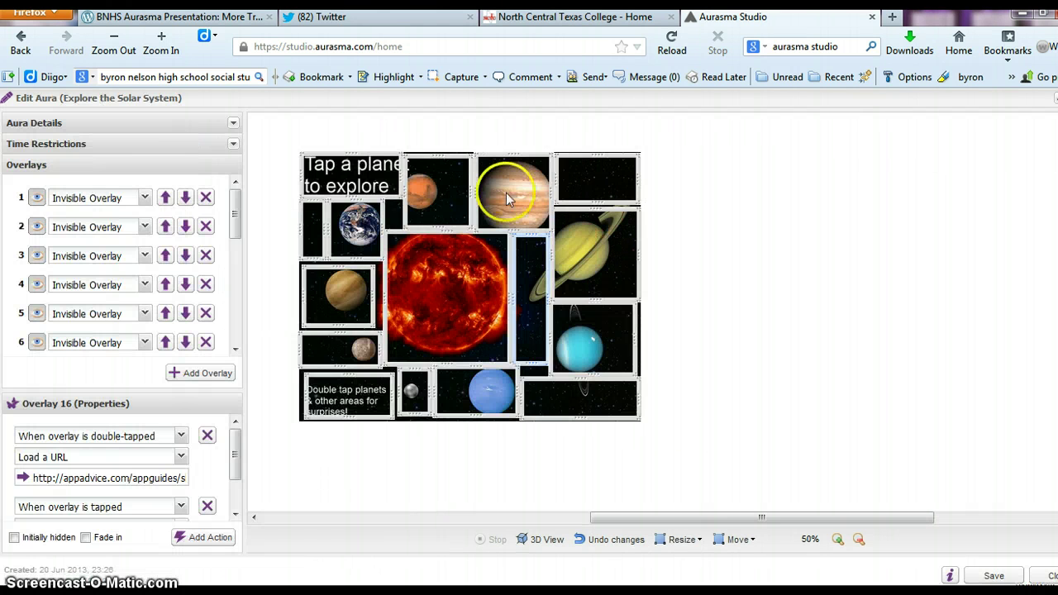
click(126, 123)
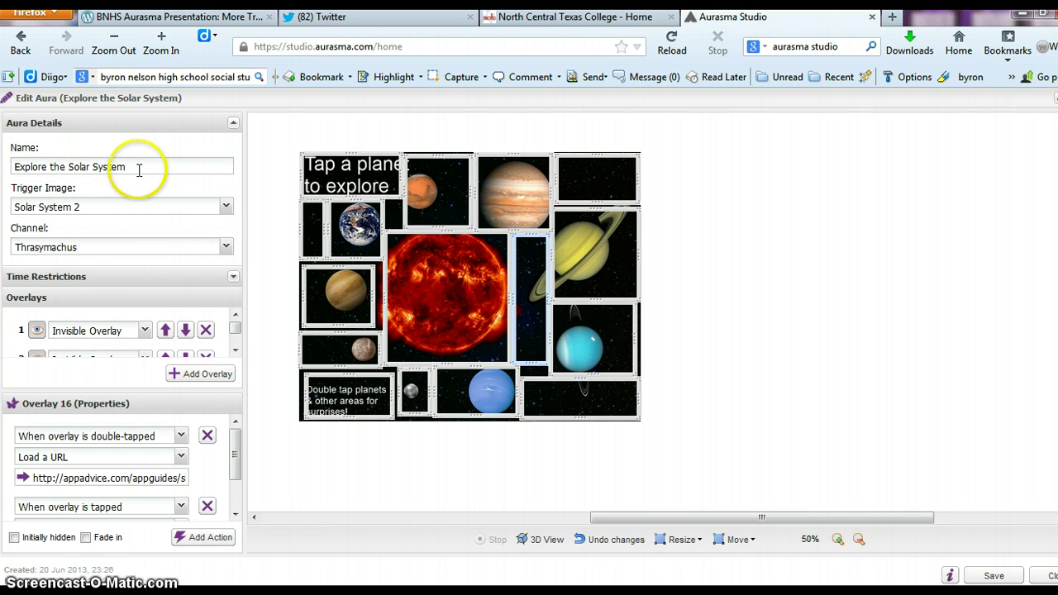
click(226, 206)
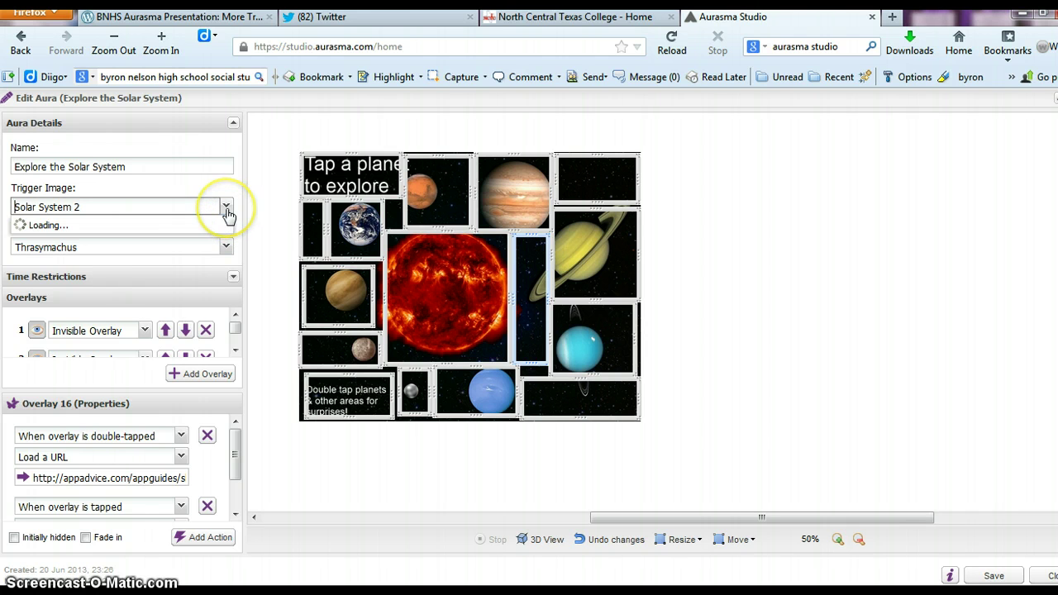
click(226, 364)
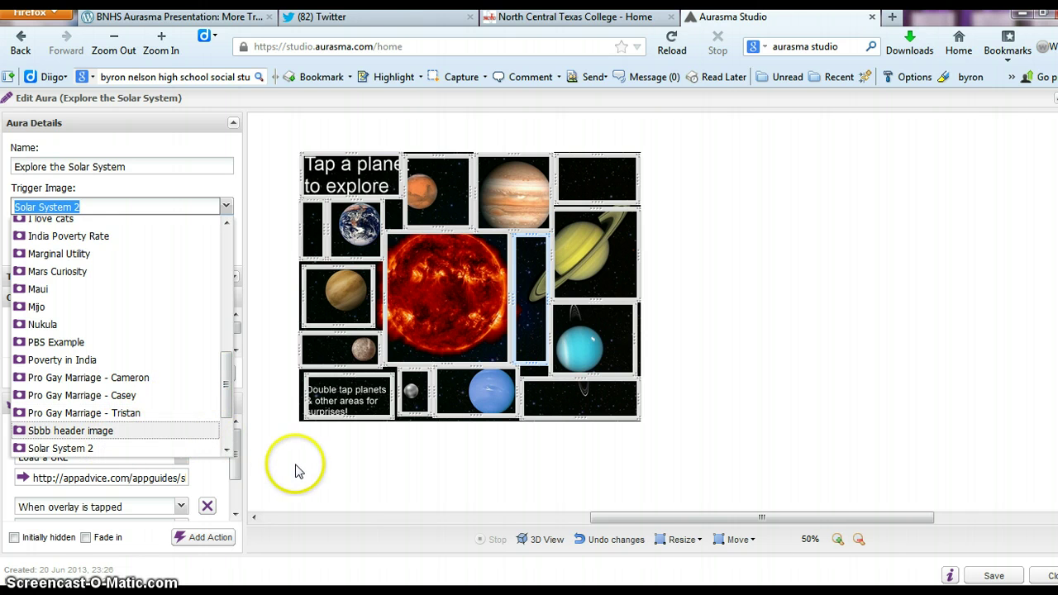
click(97, 448)
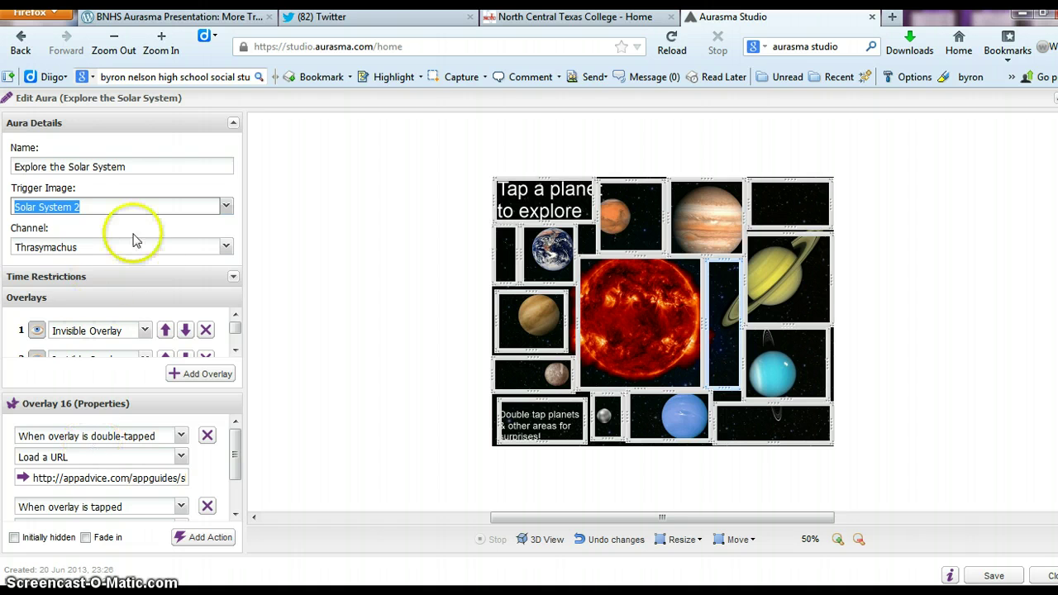
- Check the aura's channel and expand the Time Restrictions section
click(227, 250)
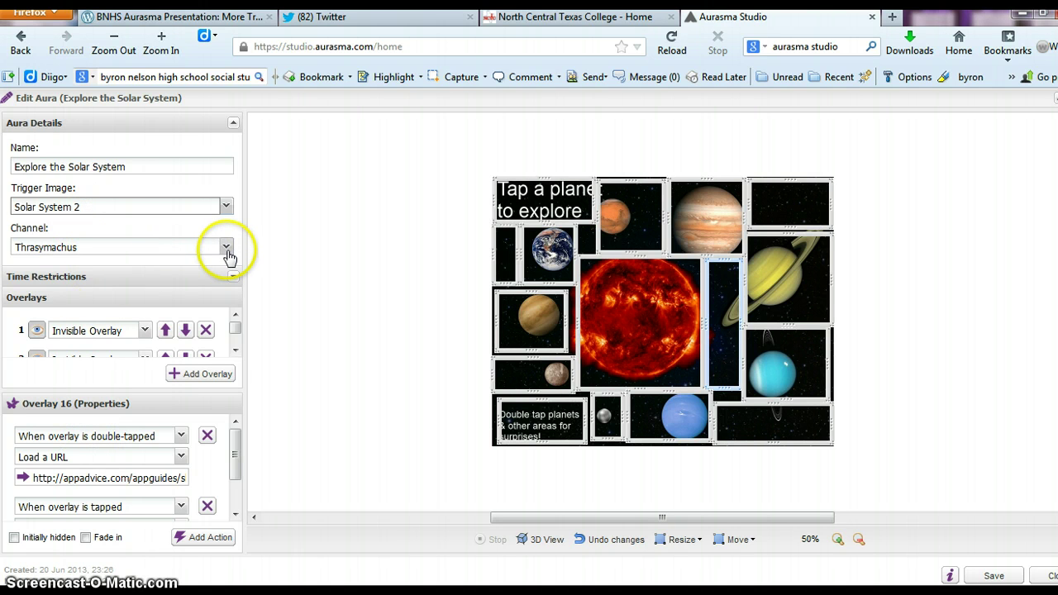
click(226, 248)
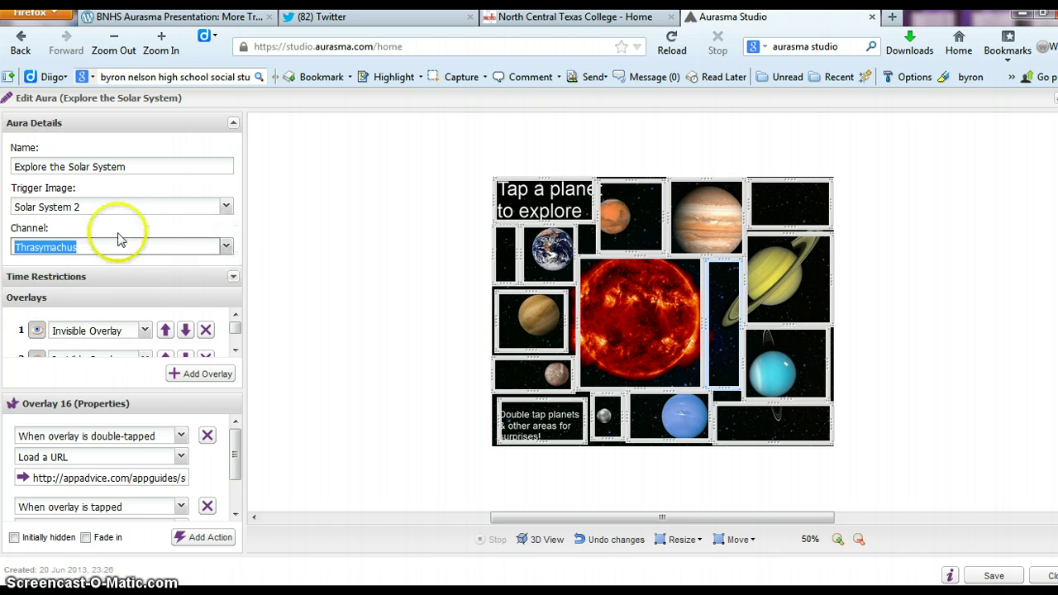
click(97, 276)
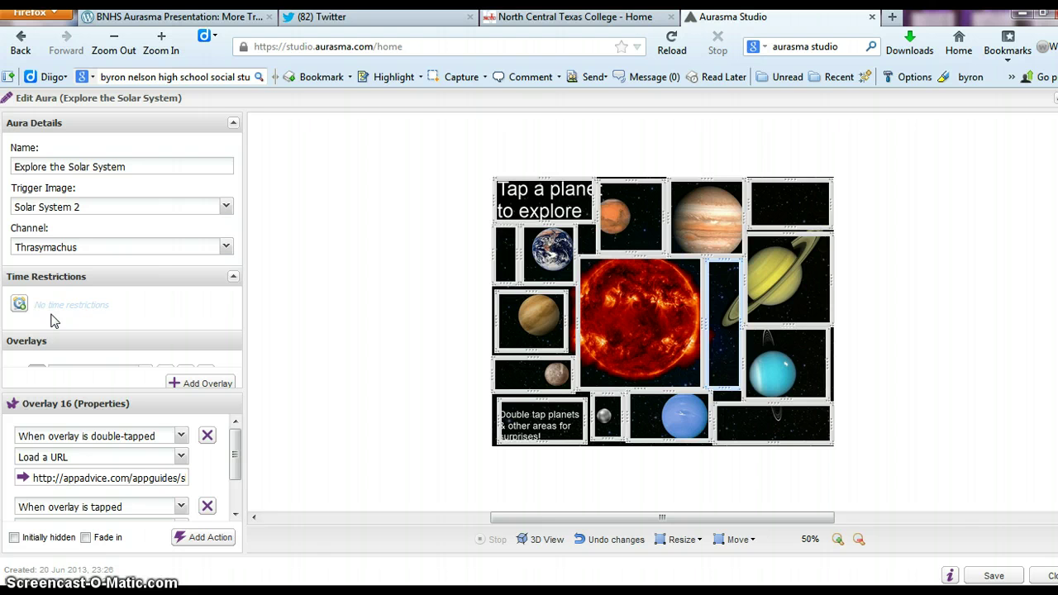
- Close the time restriction options without setting limits and show the overlay list
click(19, 304)
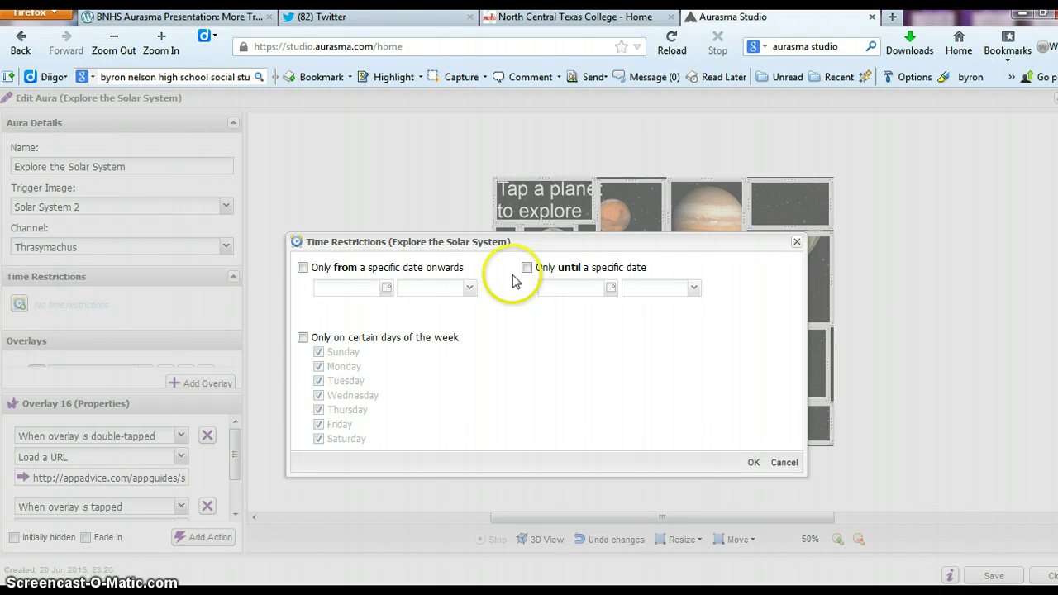
drag(511, 244, 462, 195)
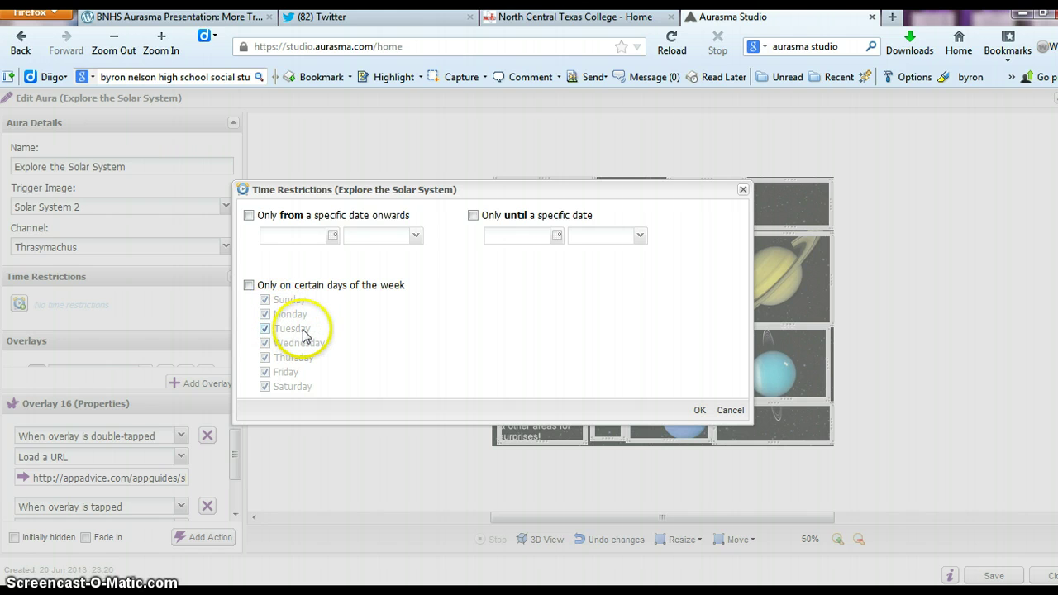
click(744, 191)
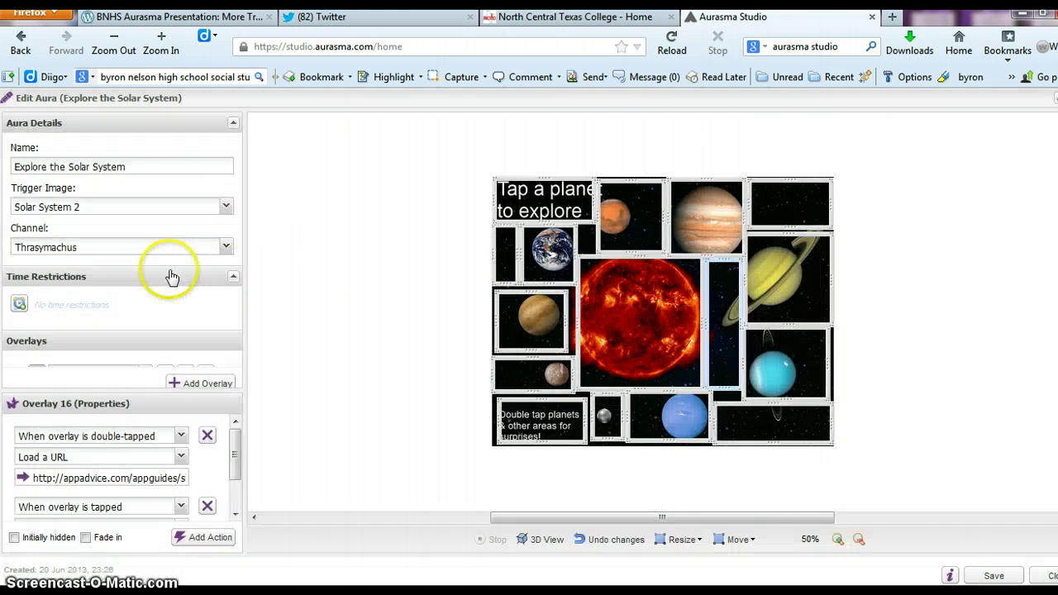
click(158, 284)
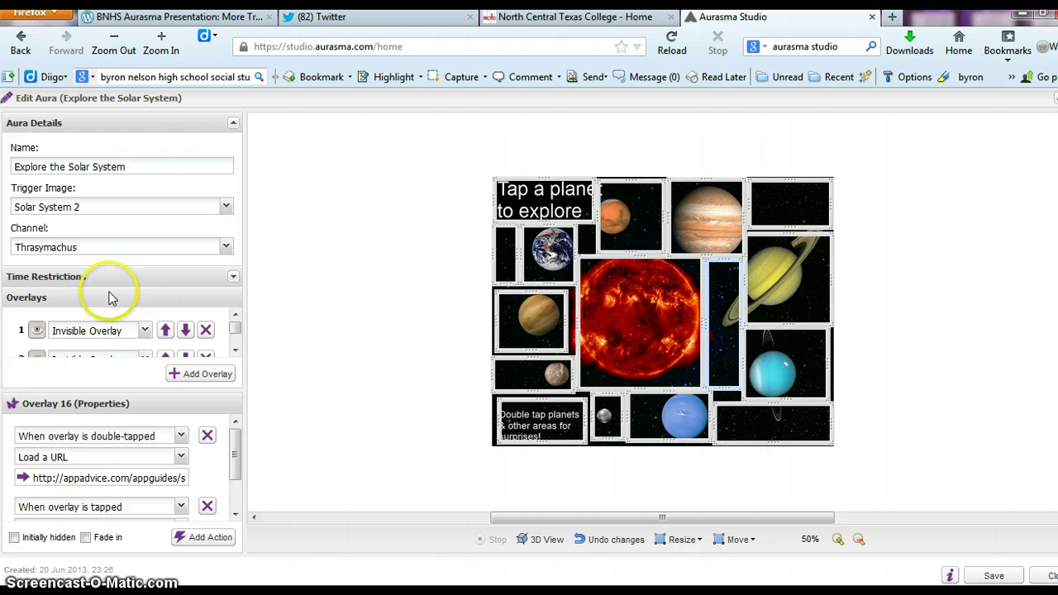
- Move the Twitter-linked invisible overlay off the Tap a planet tile and back again
click(118, 126)
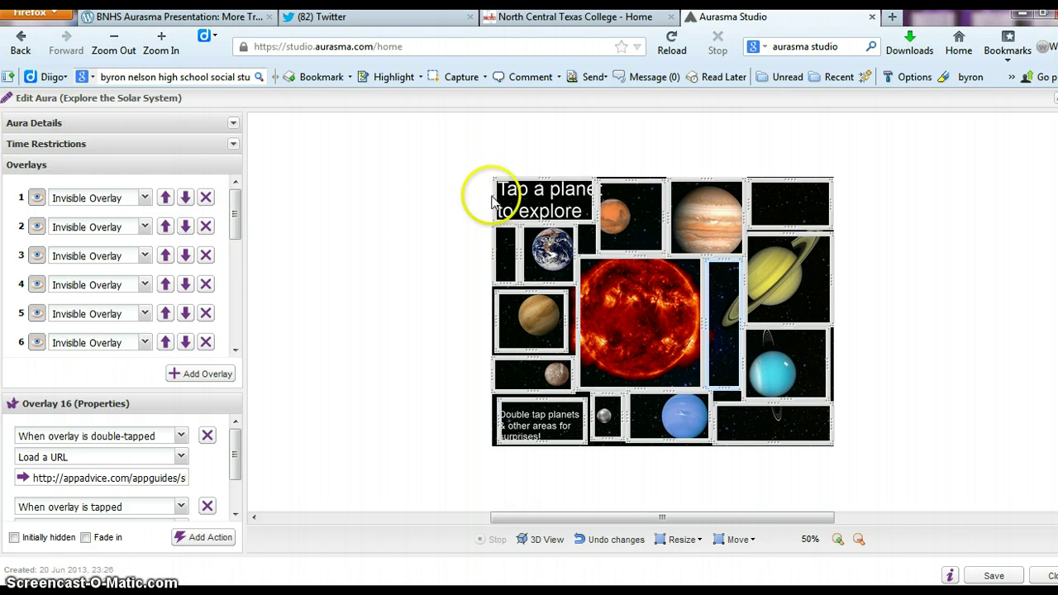
drag(532, 197, 369, 214)
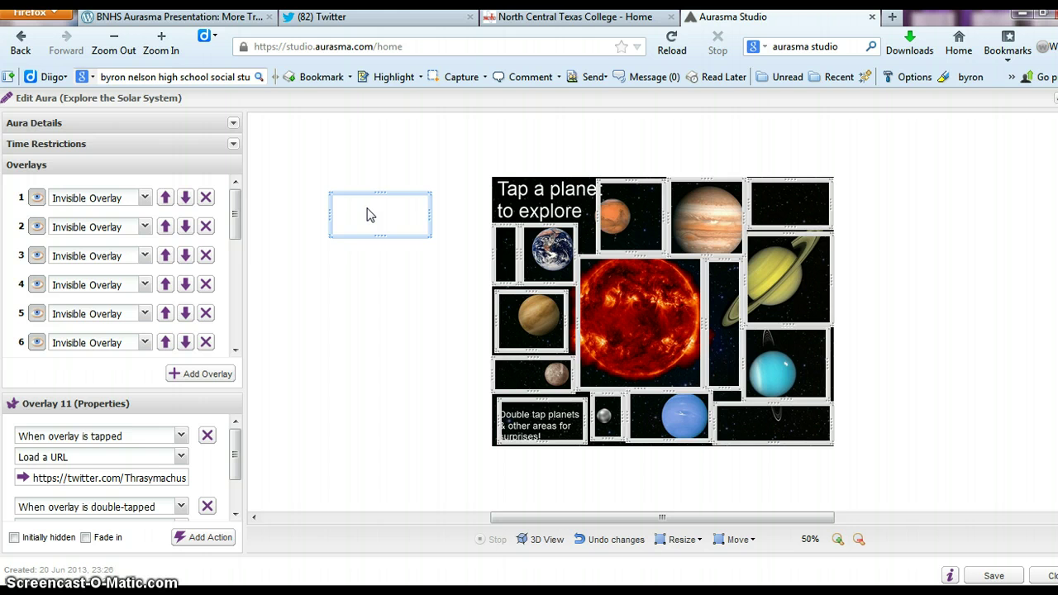
click(111, 204)
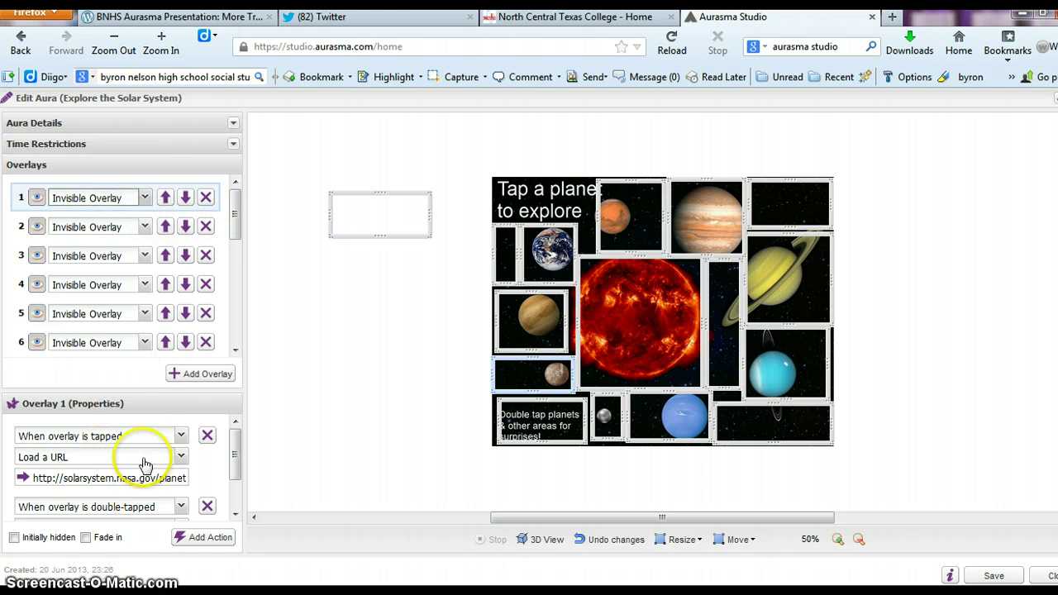
drag(363, 215, 514, 196)
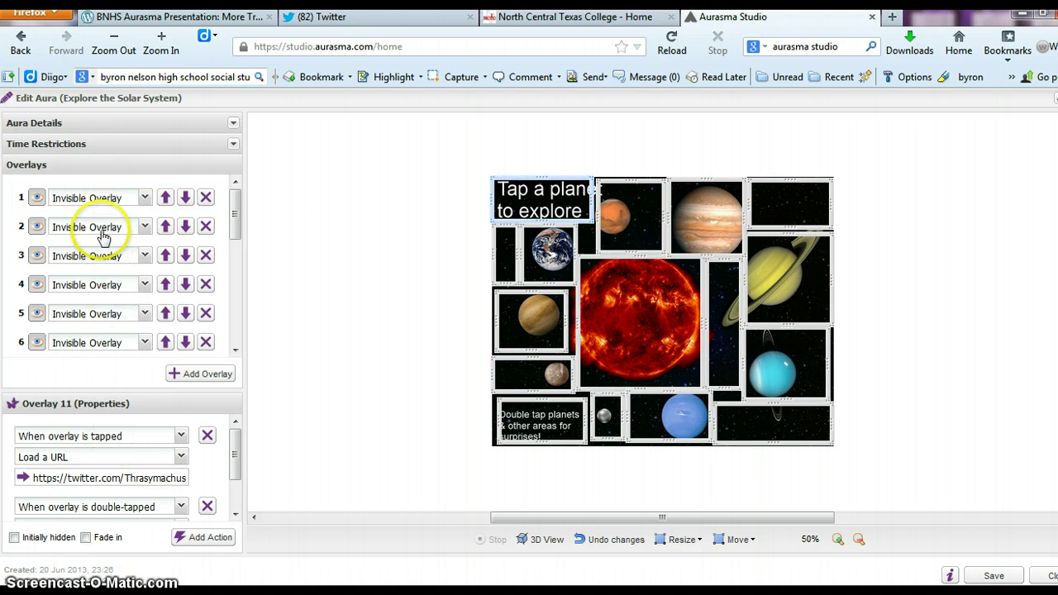
- Check overlay 1's content list and leave it unchanged
click(96, 200)
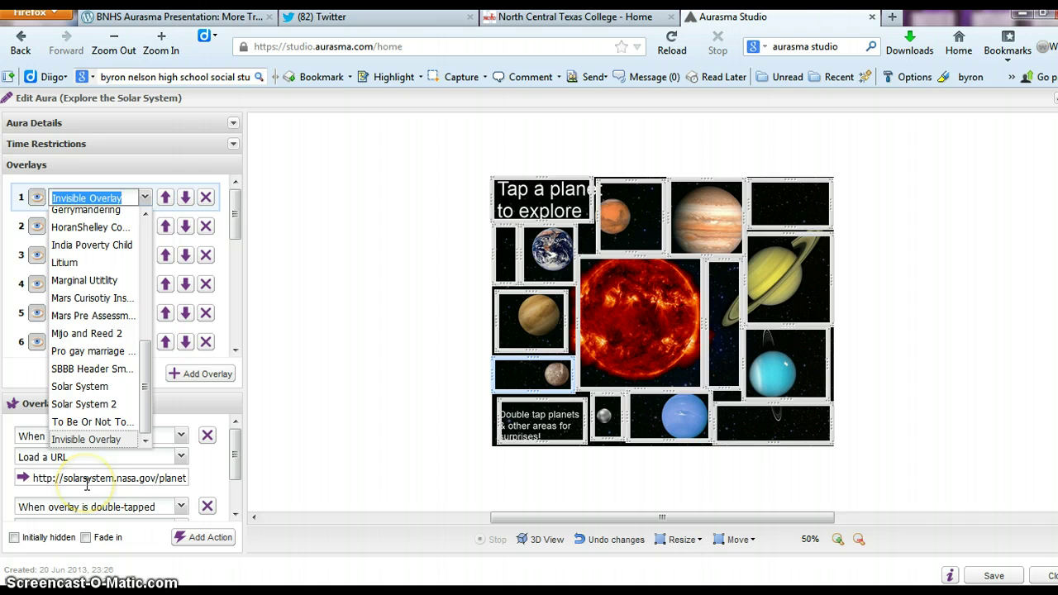
click(235, 210)
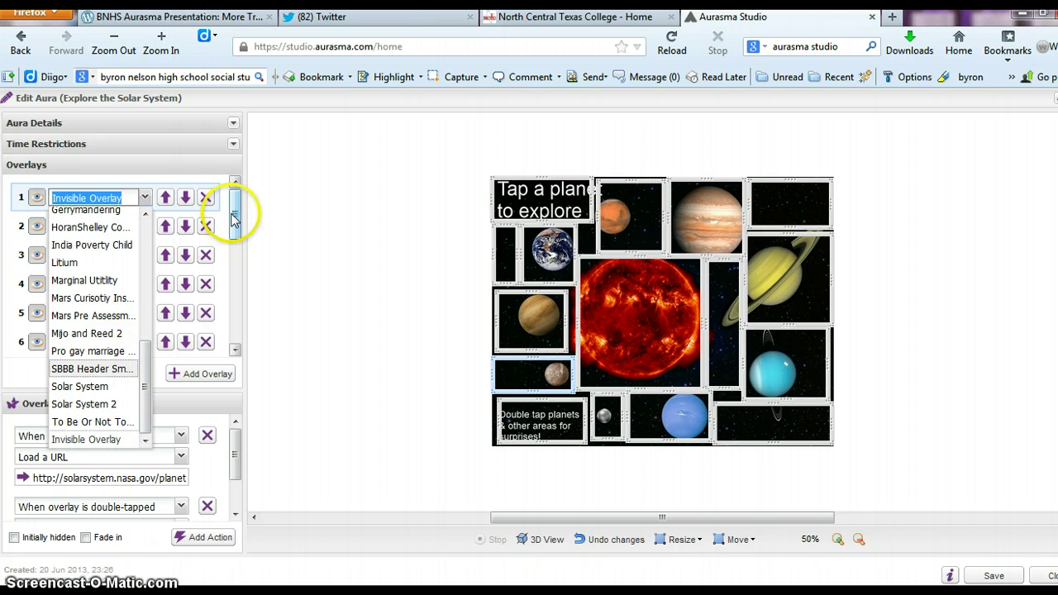
click(145, 427)
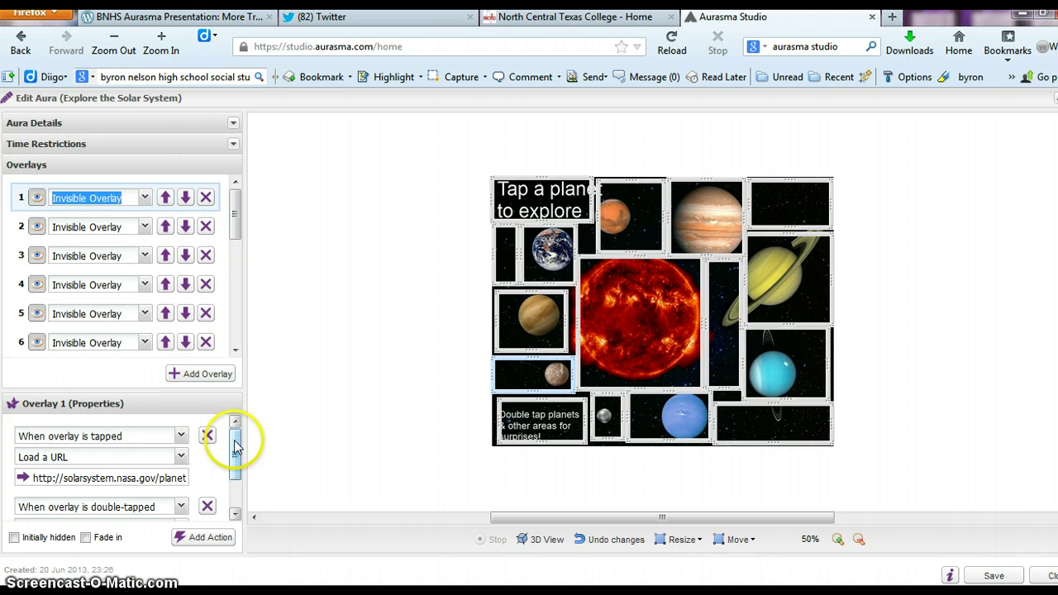
- Keep overlay 1's NASA page on single tap and scroll to its YouTube double-tap action
click(180, 437)
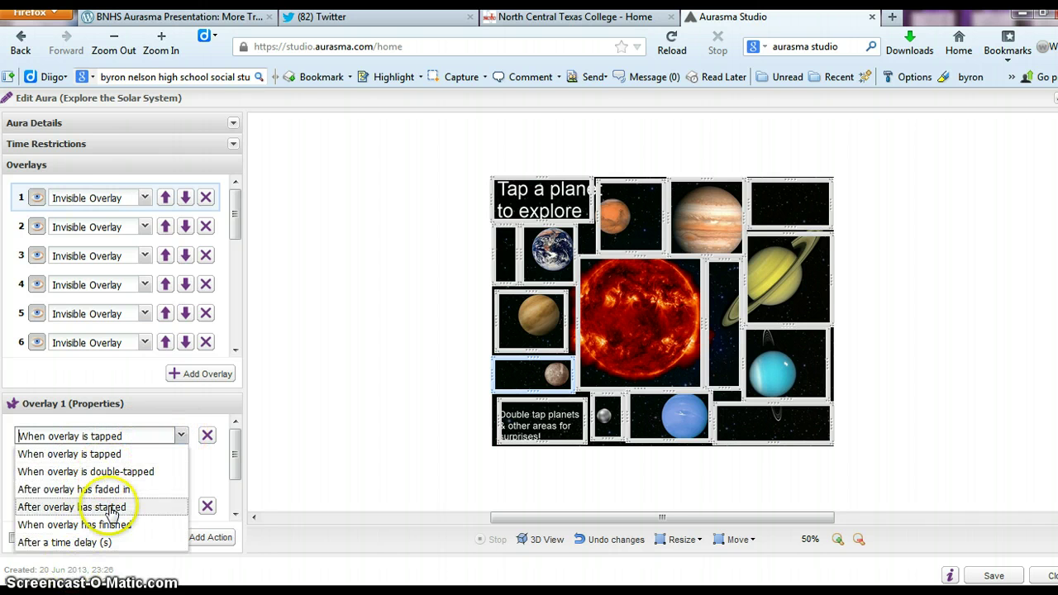
click(113, 463)
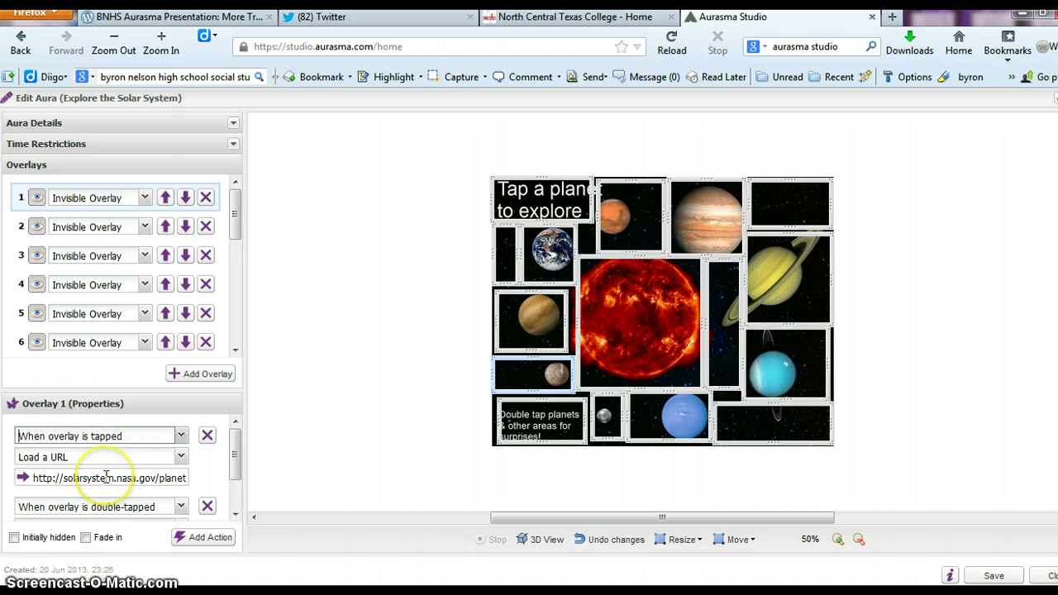
drag(232, 451, 236, 467)
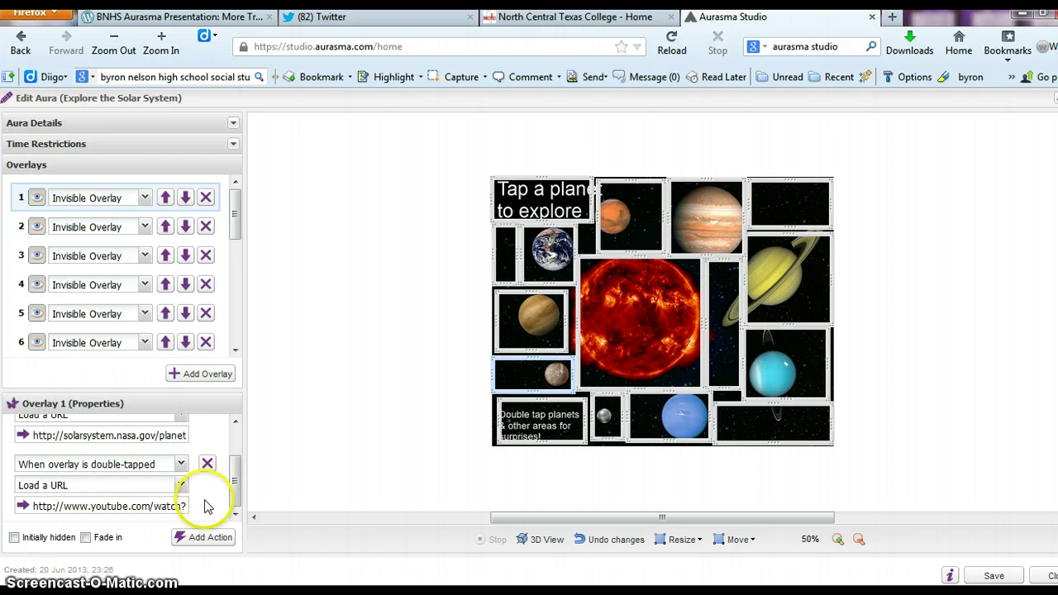
click(235, 480)
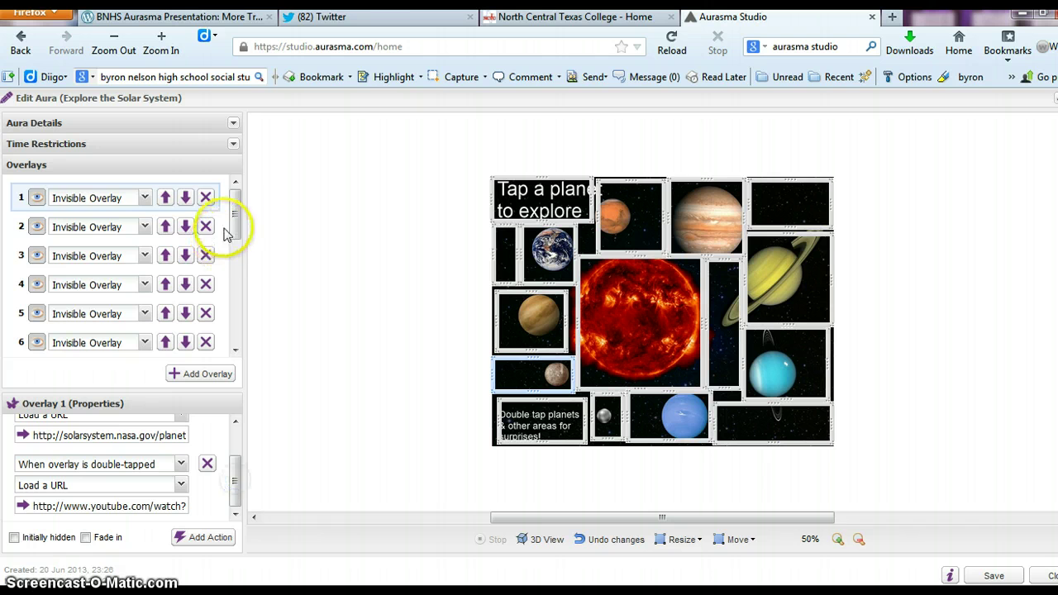
- Move and resize overlay 11 so its Twitter link covers the Tap a planet tile
drag(234, 209, 231, 326)
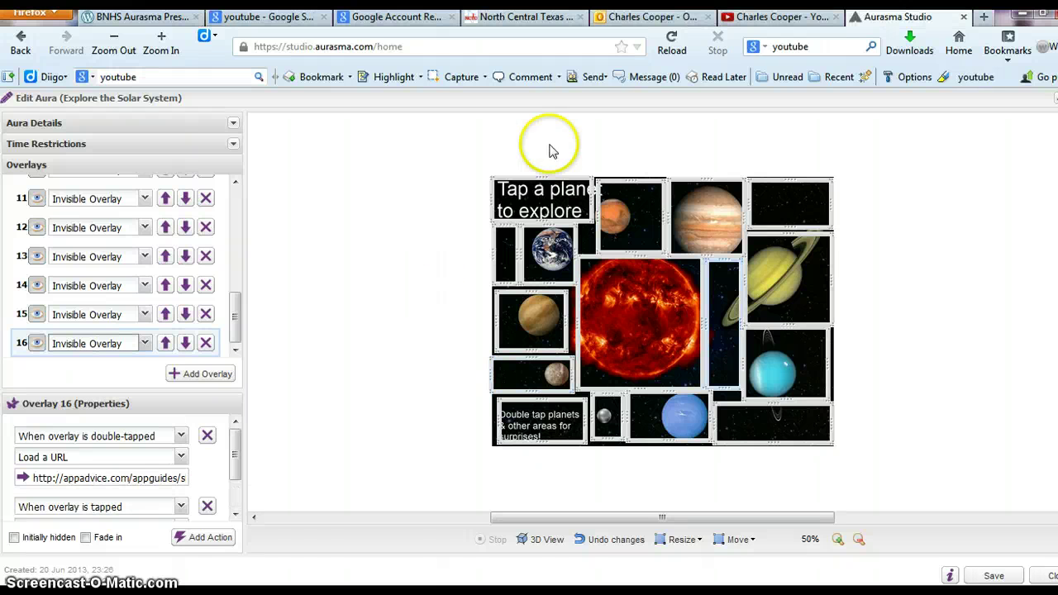
drag(475, 202, 364, 212)
drag(428, 228, 556, 209)
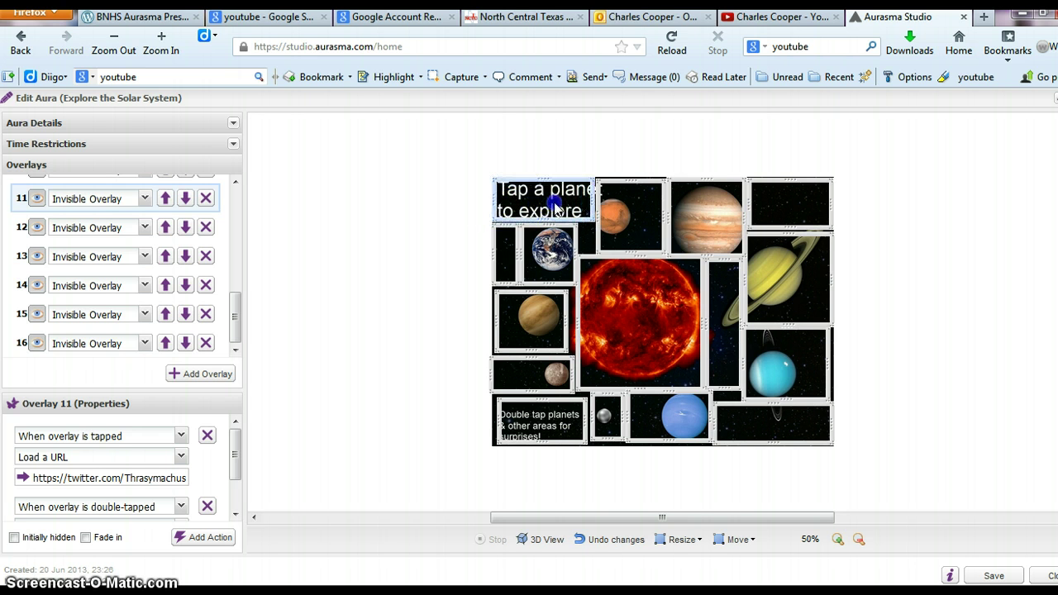
- Show overlay 16's properties, whose double-tap loads an appadvice.com page
click(321, 312)
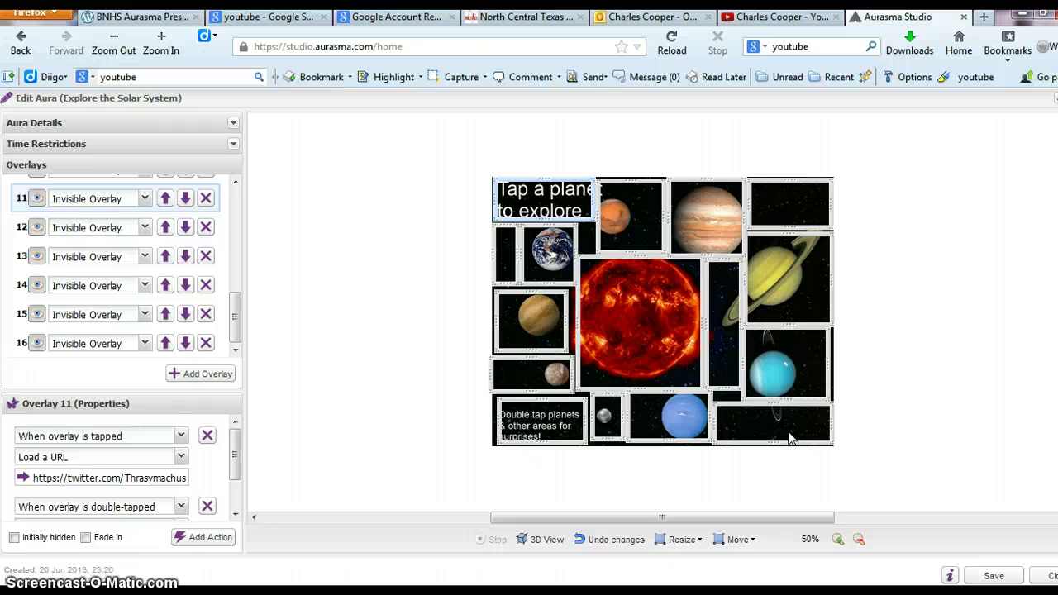
click(907, 394)
click(775, 425)
click(411, 472)
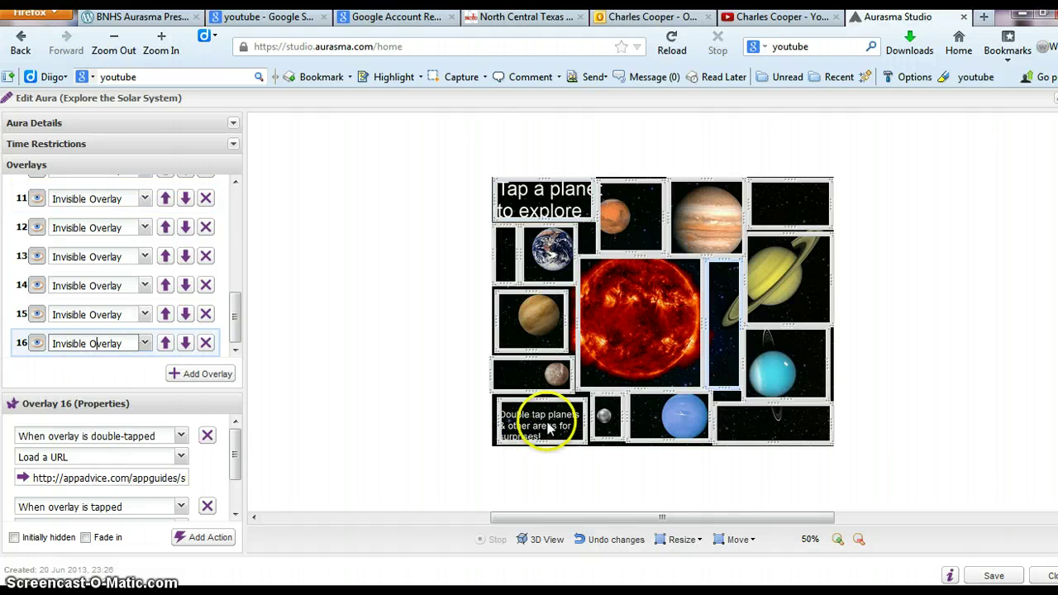